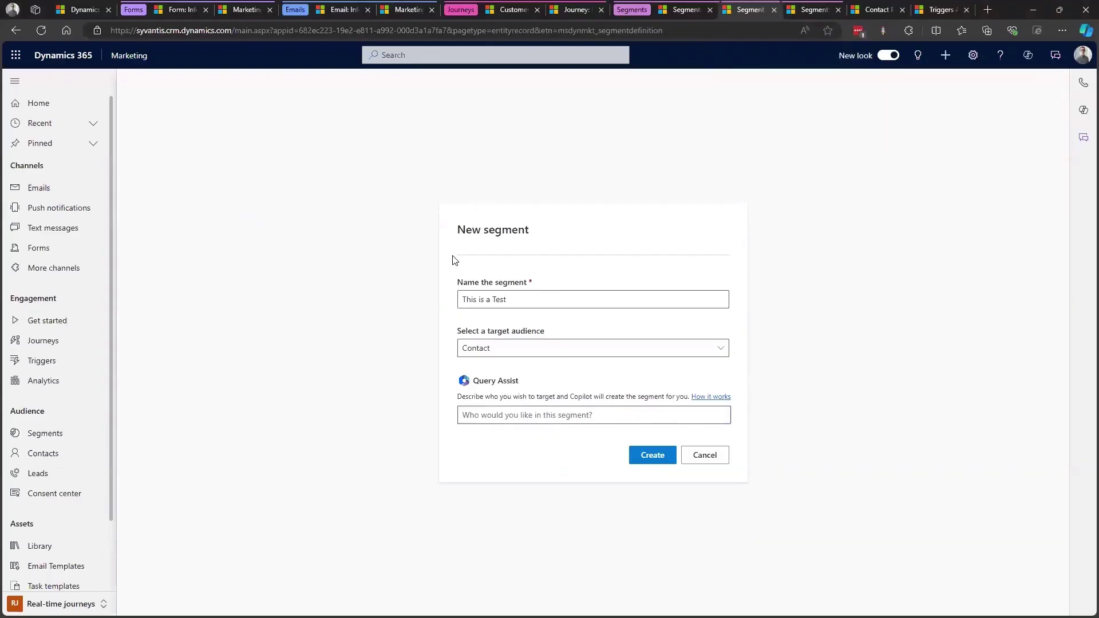
Step: Create the 'This is a Test' segment with Contact as its target audience
click(577, 348)
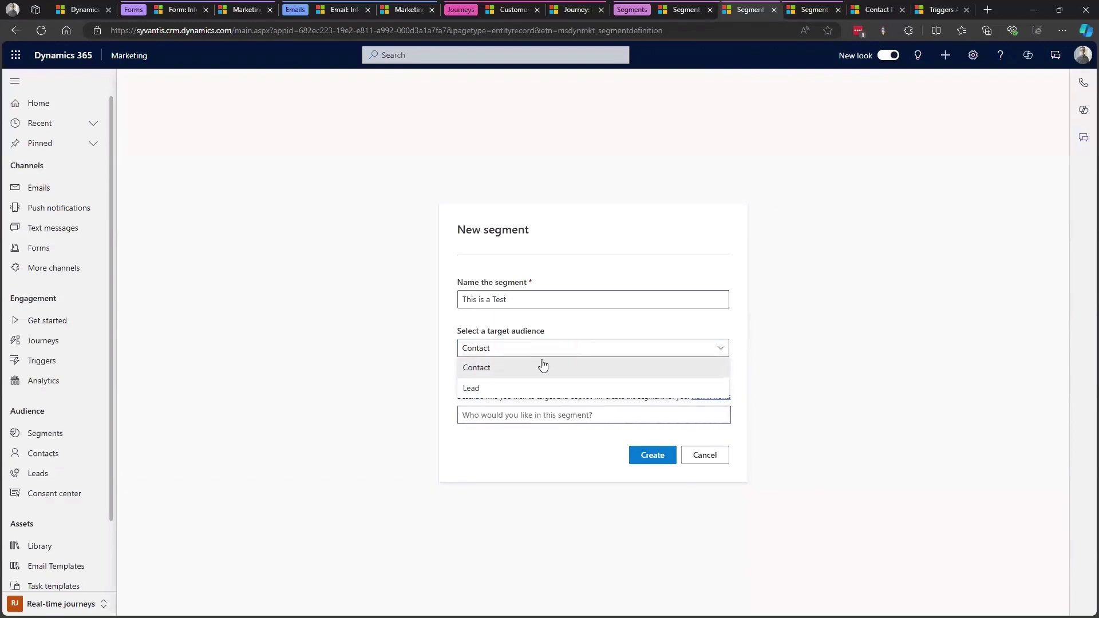
click(523, 374)
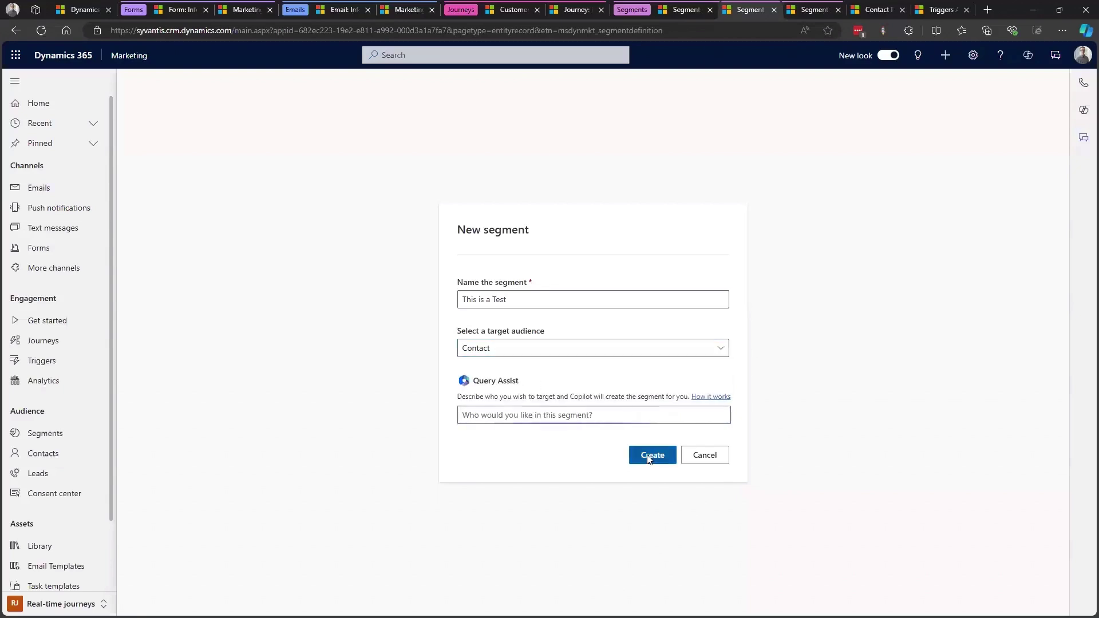
click(649, 458)
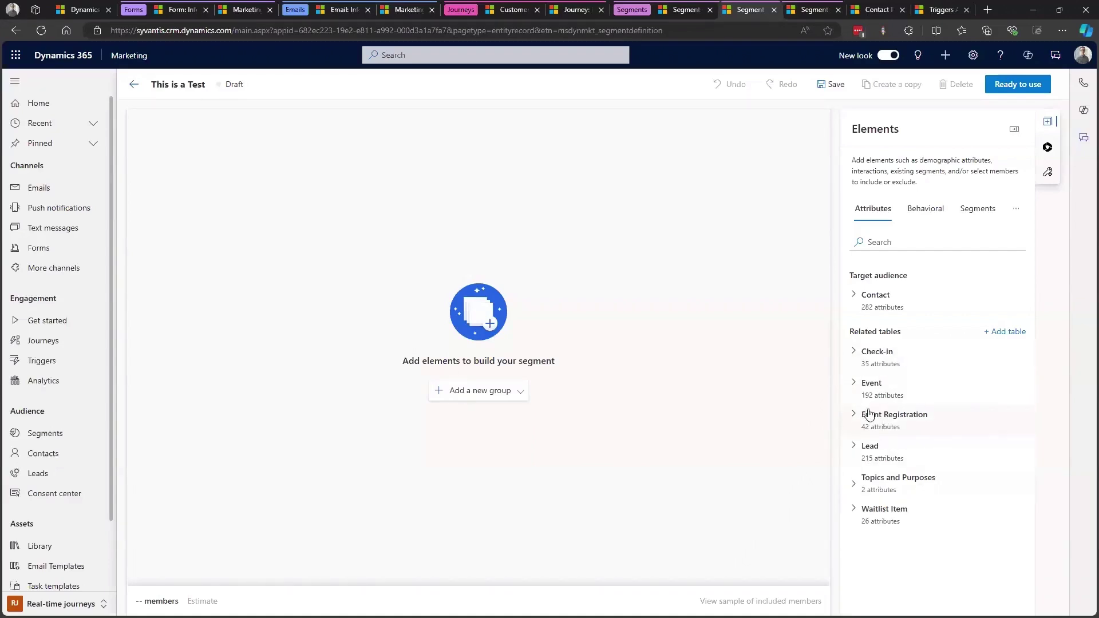
Step: Show the segment's Behavioral elements, then move to the Product Launch email editor
click(923, 210)
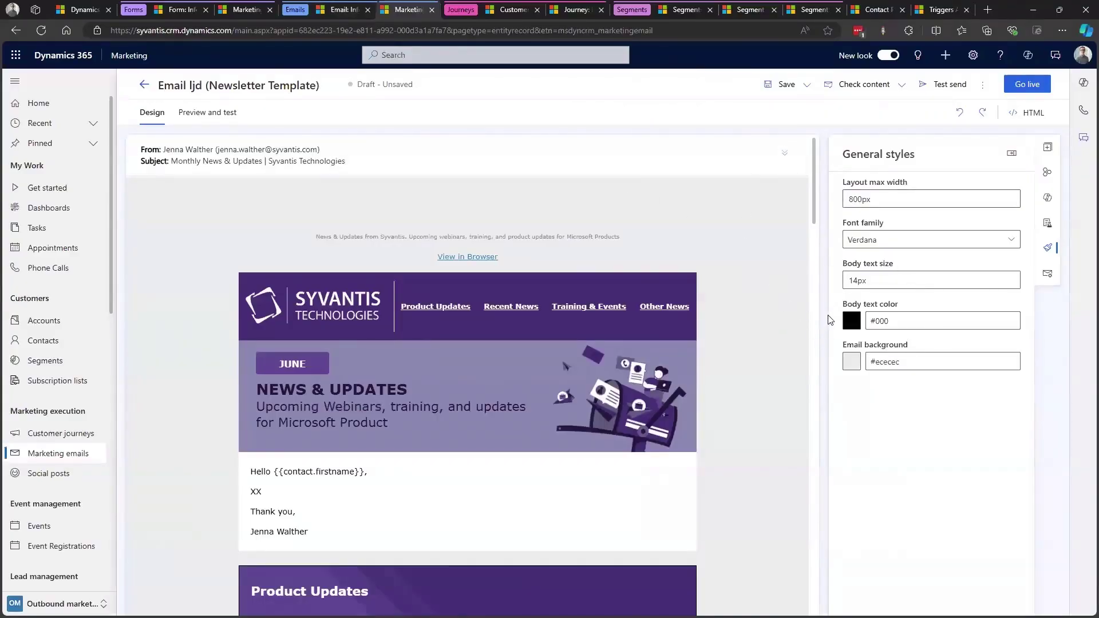
click(338, 9)
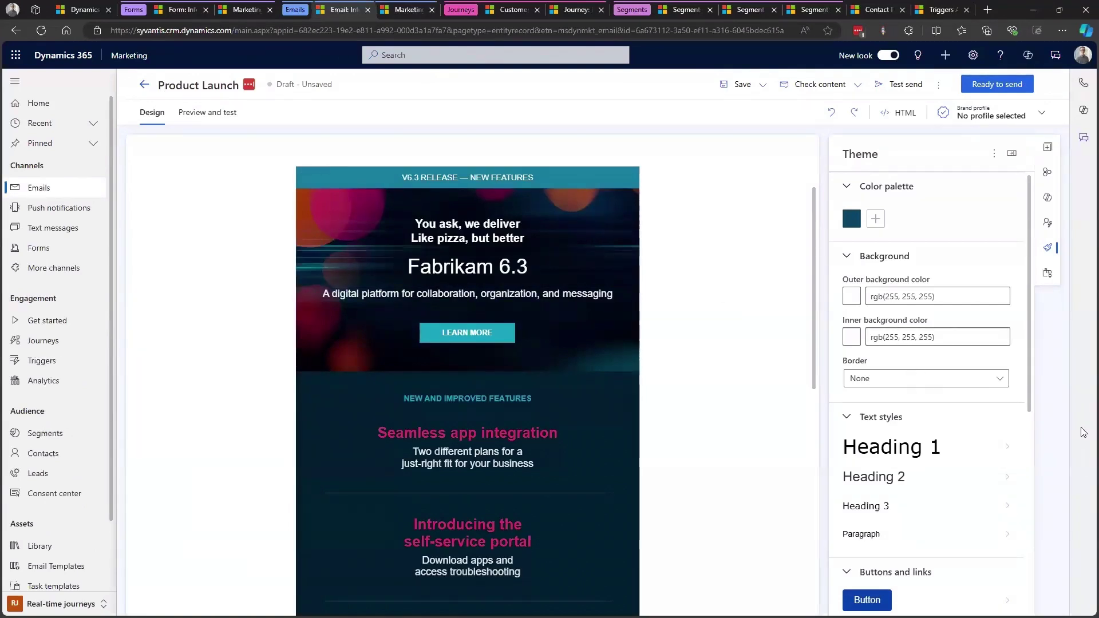
Step: Look through the Theme panel styles, then show Personalize: 0 inline conditions, 0 lists, 2 compliance items
scroll(997, 459, down, 5)
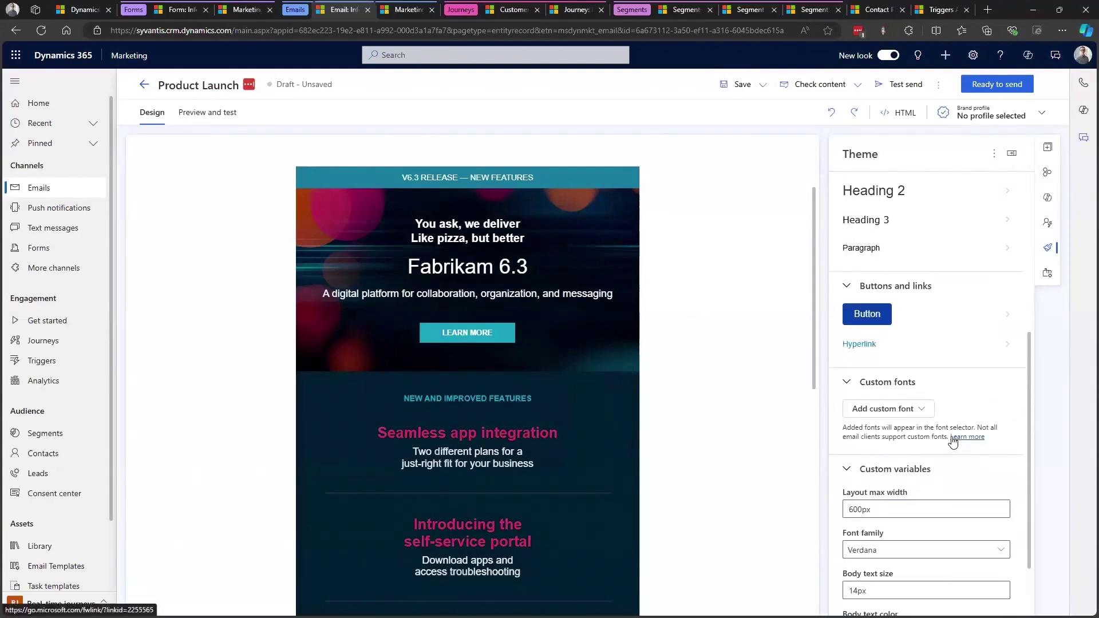
scroll(952, 441, down, 1)
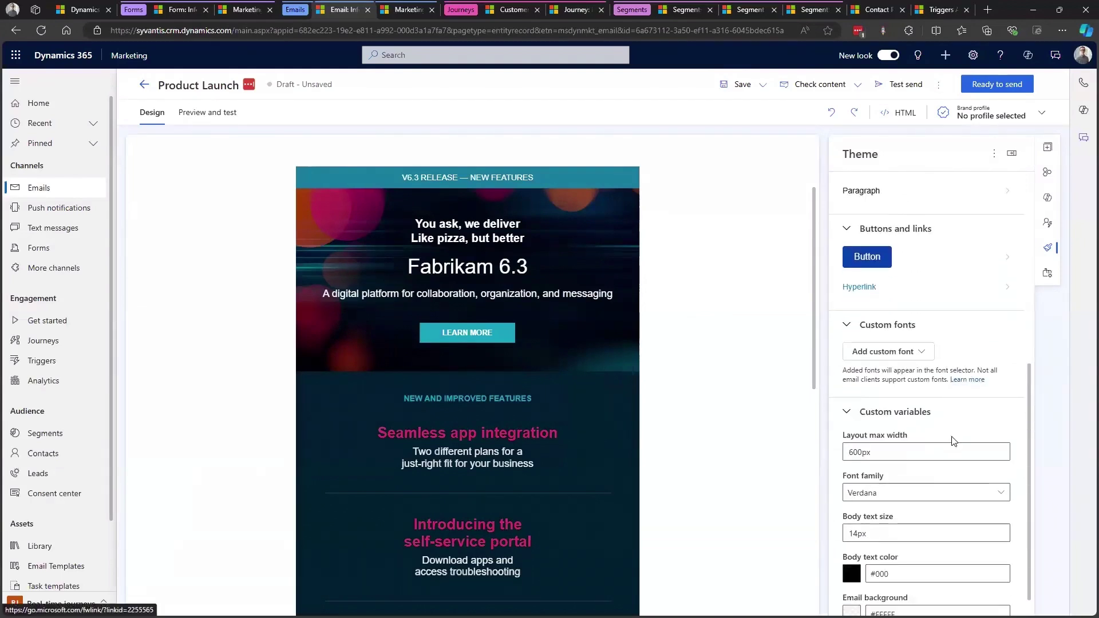
scroll(952, 395, up, 3)
scroll(968, 392, up, 3)
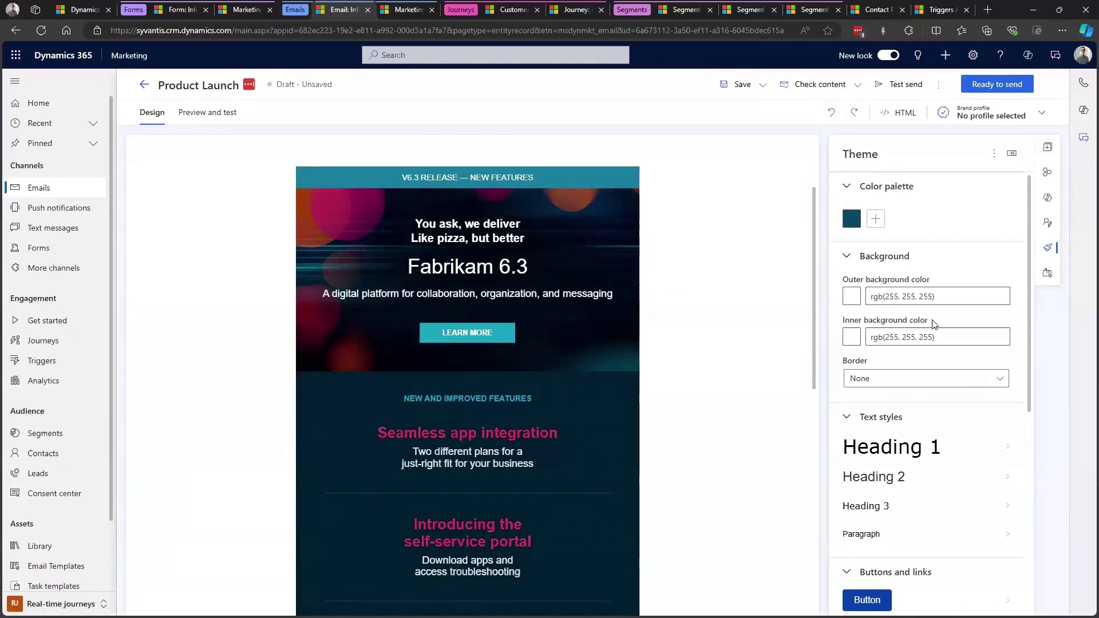
scroll(950, 372, down, 3)
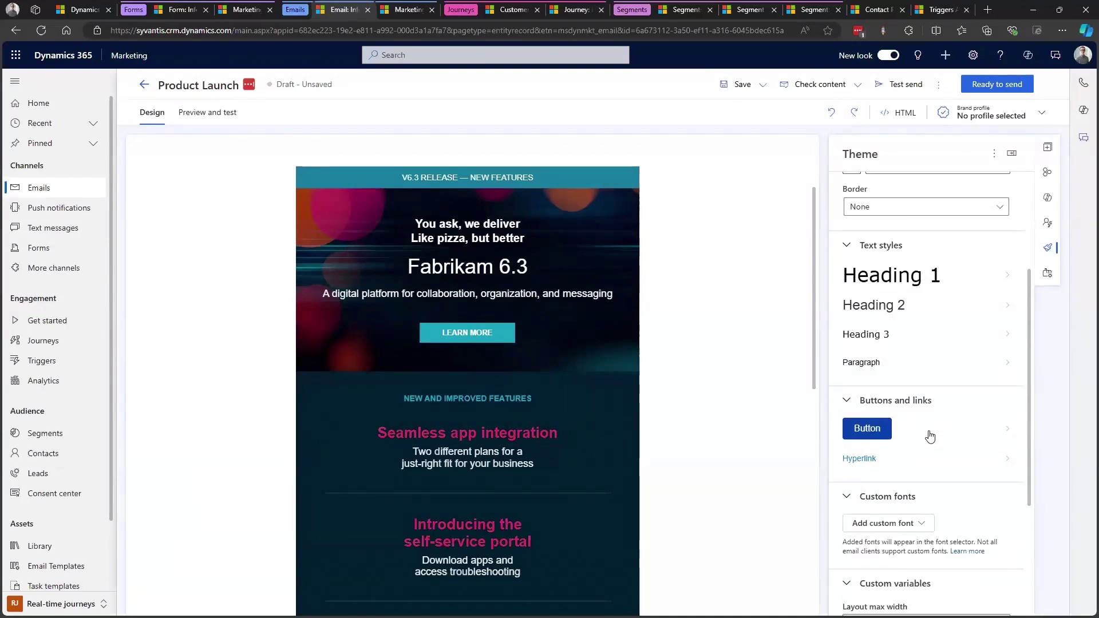
scroll(927, 372, up, 3)
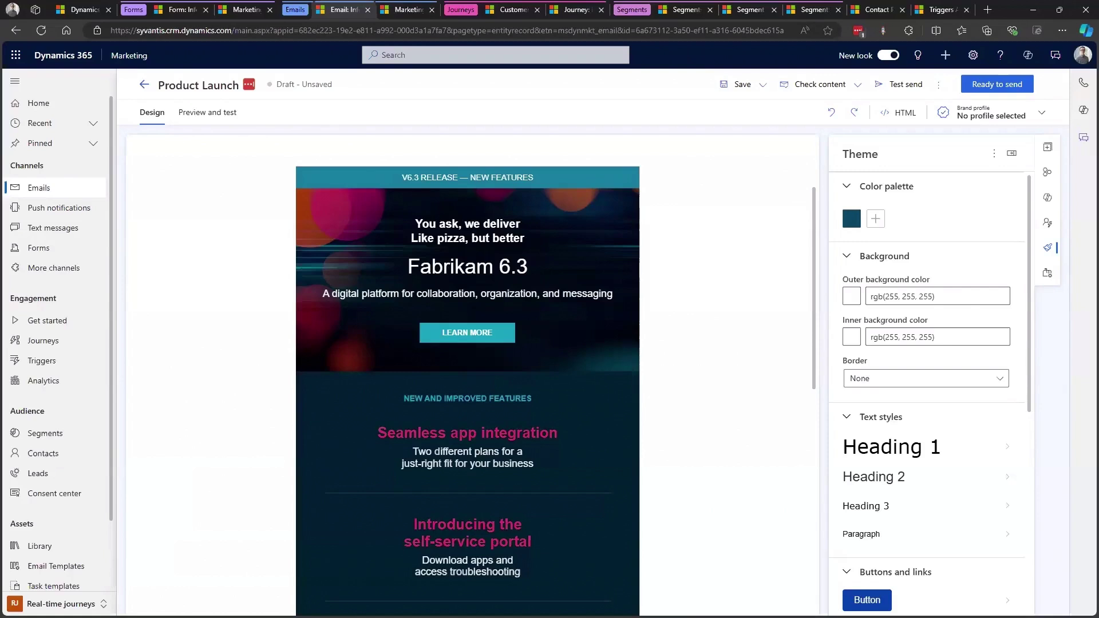
click(1046, 228)
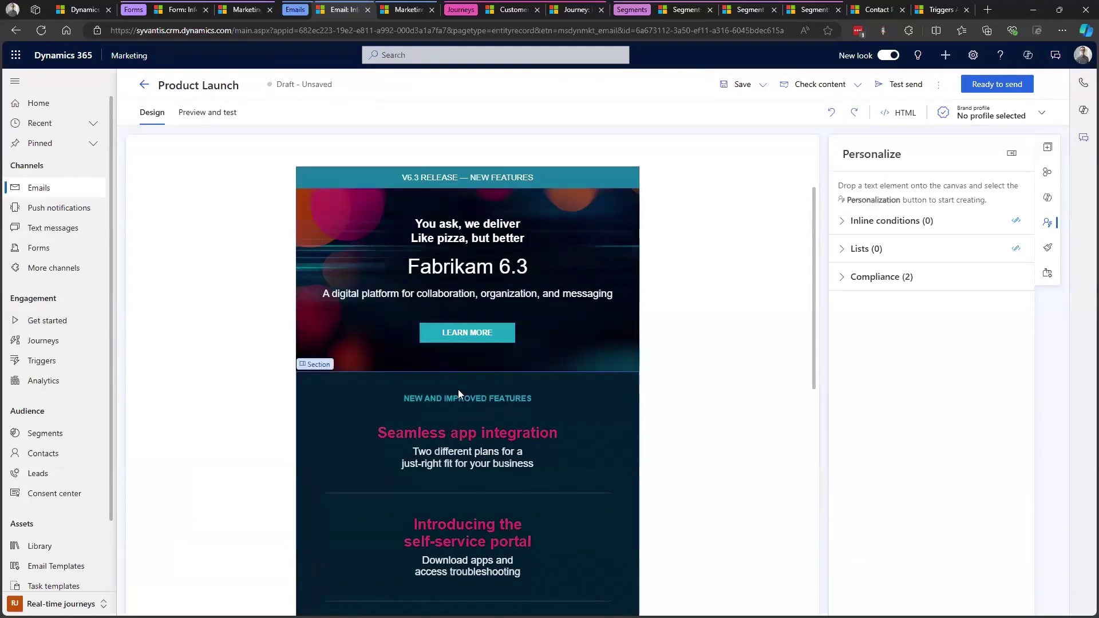
Step: Make the email's hero section a conditional section and add a new inline condition
click(338, 205)
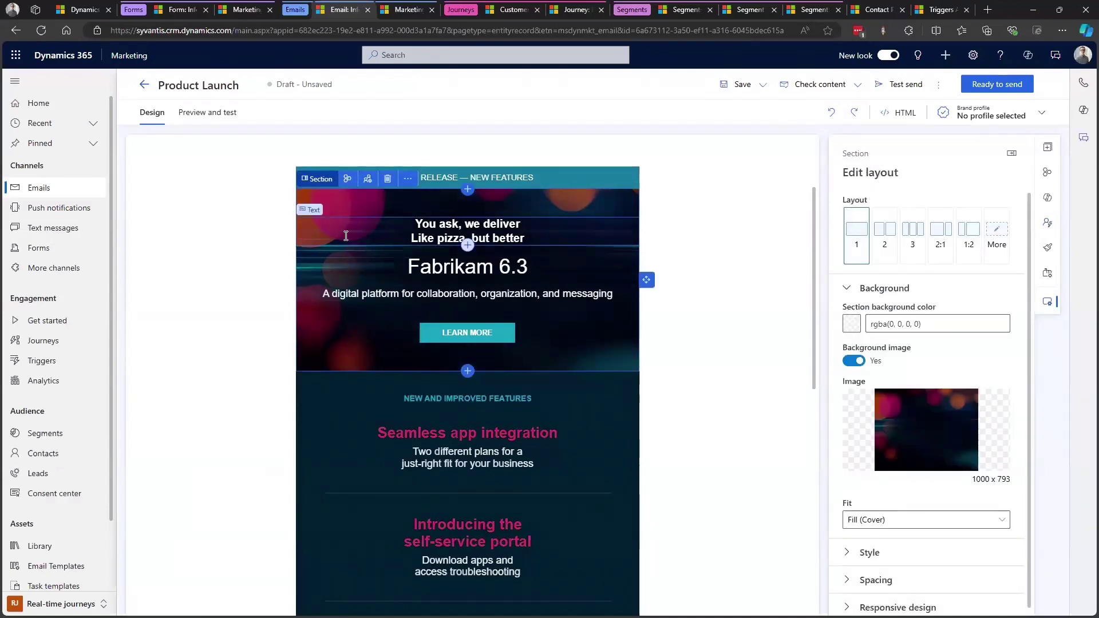
click(369, 180)
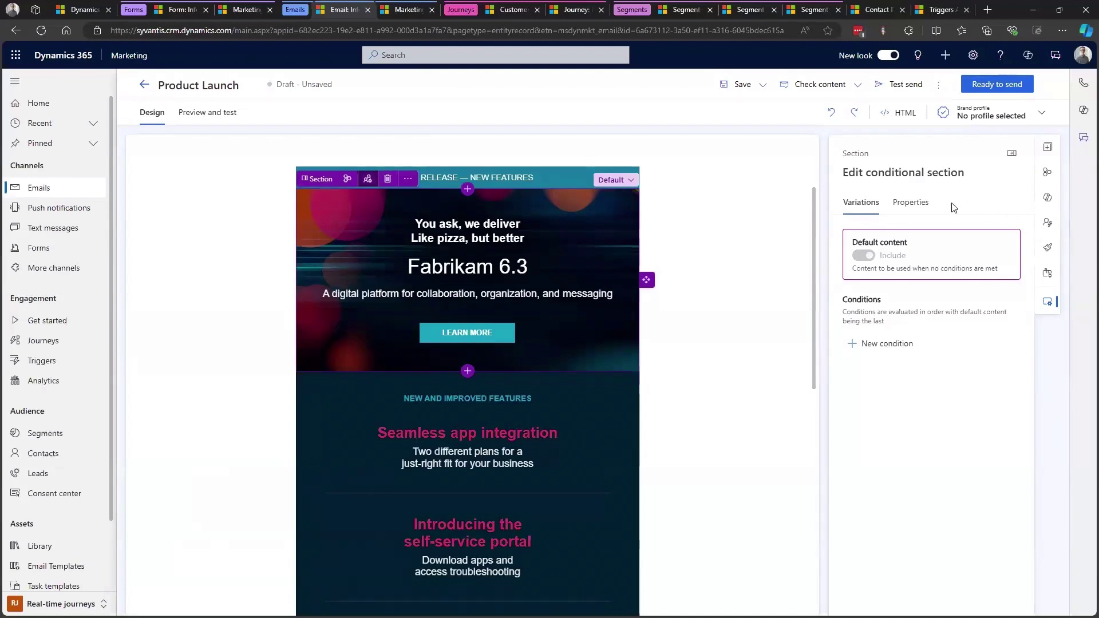
click(1047, 222)
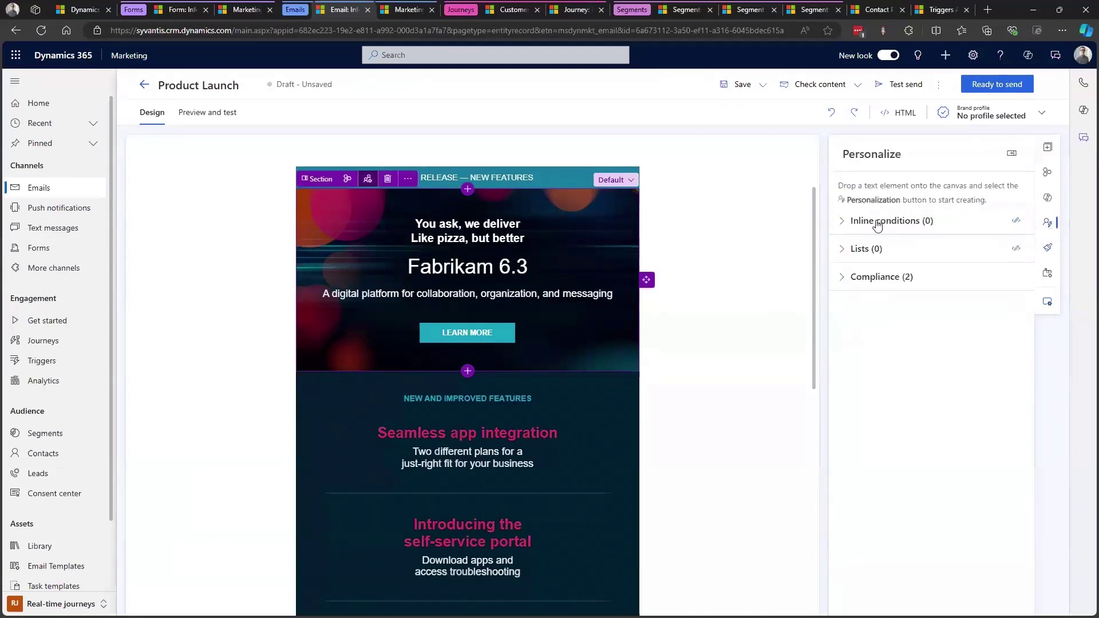
click(842, 248)
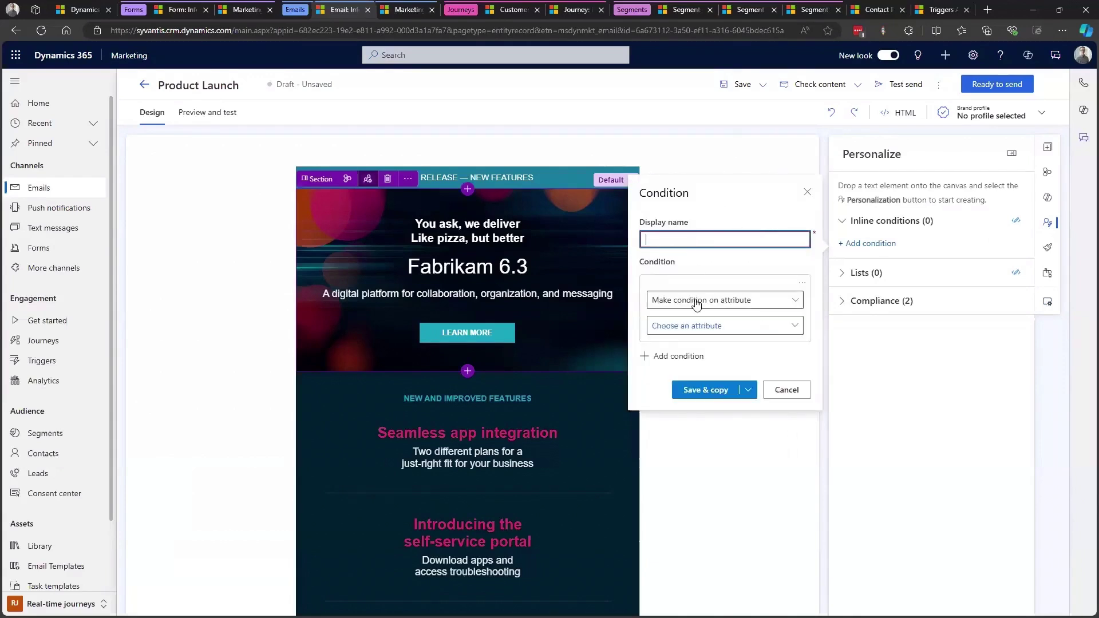
Step: Base the inline condition on the Contact First Name attribute with the Is not empty operator
click(698, 299)
click(703, 319)
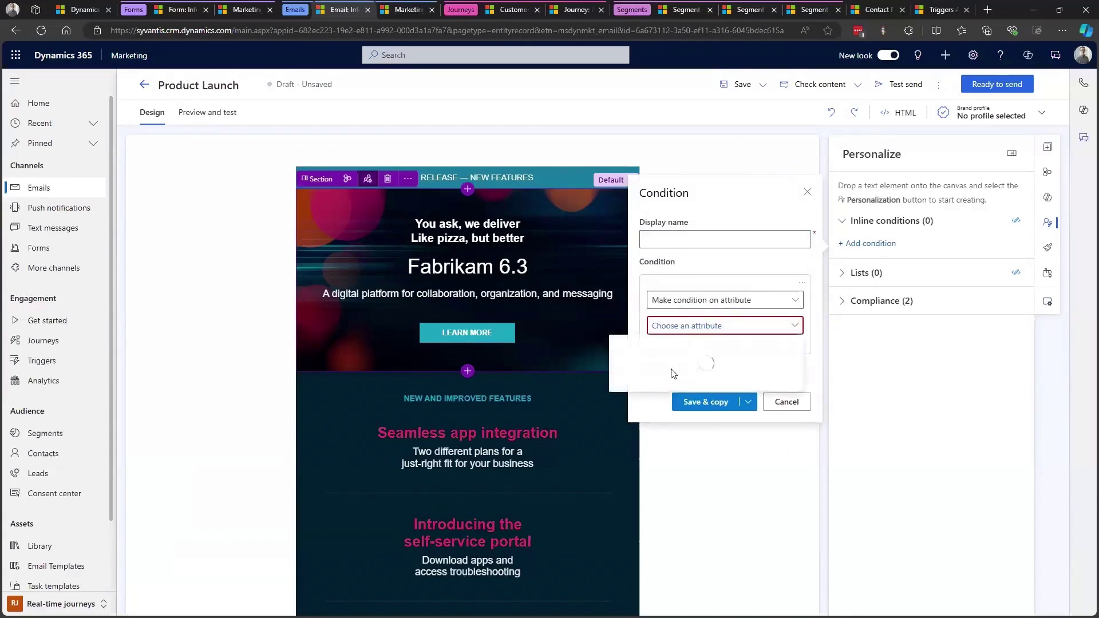
click(687, 325)
click(652, 387)
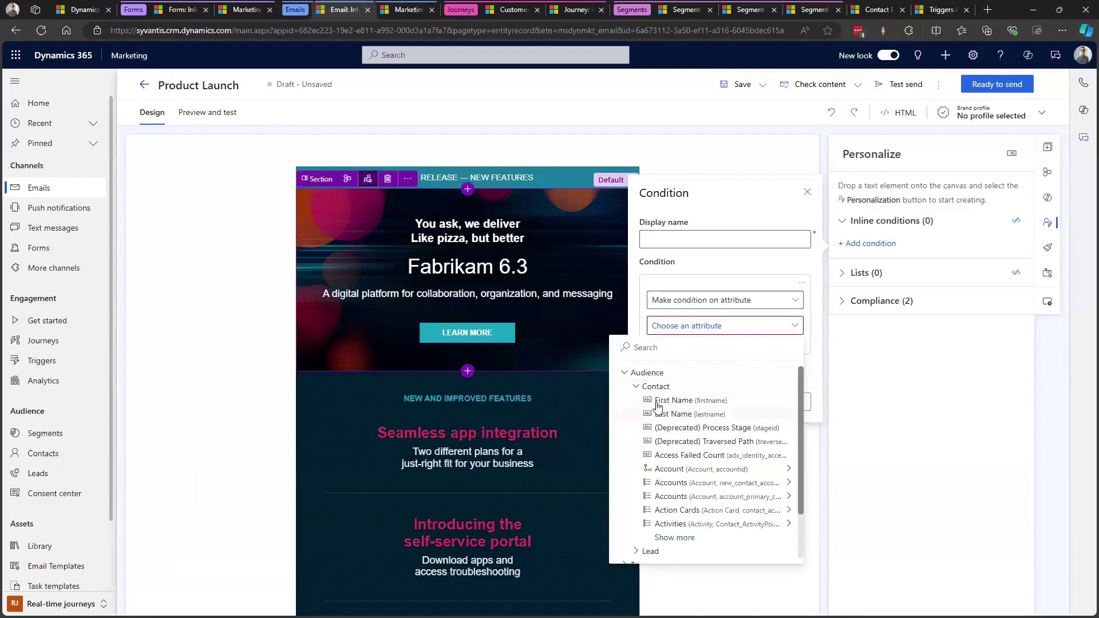
click(658, 401)
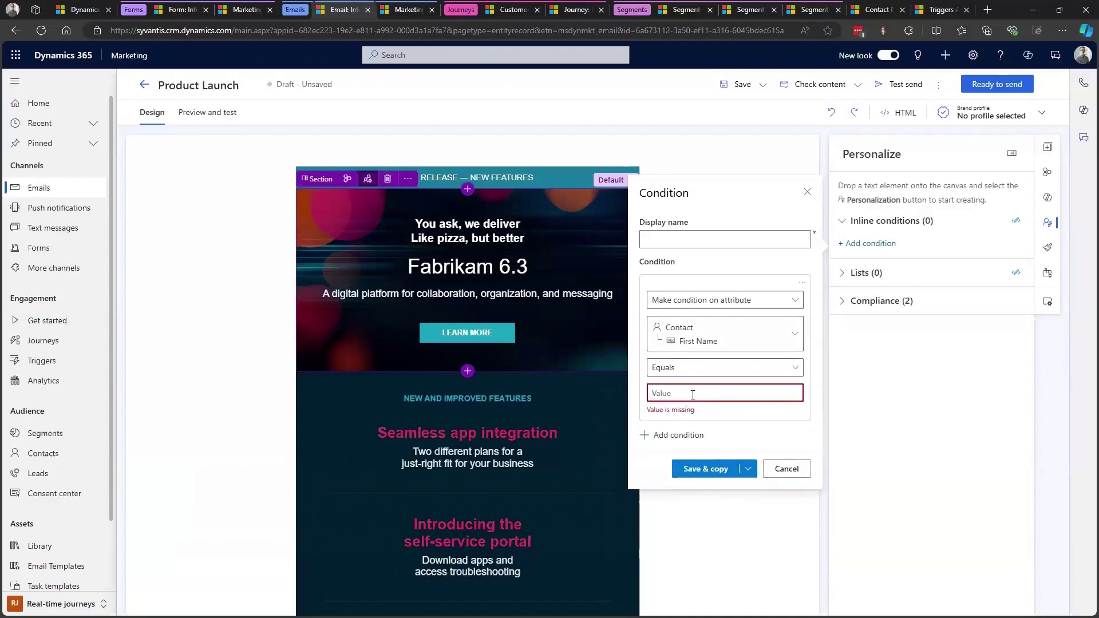
click(741, 368)
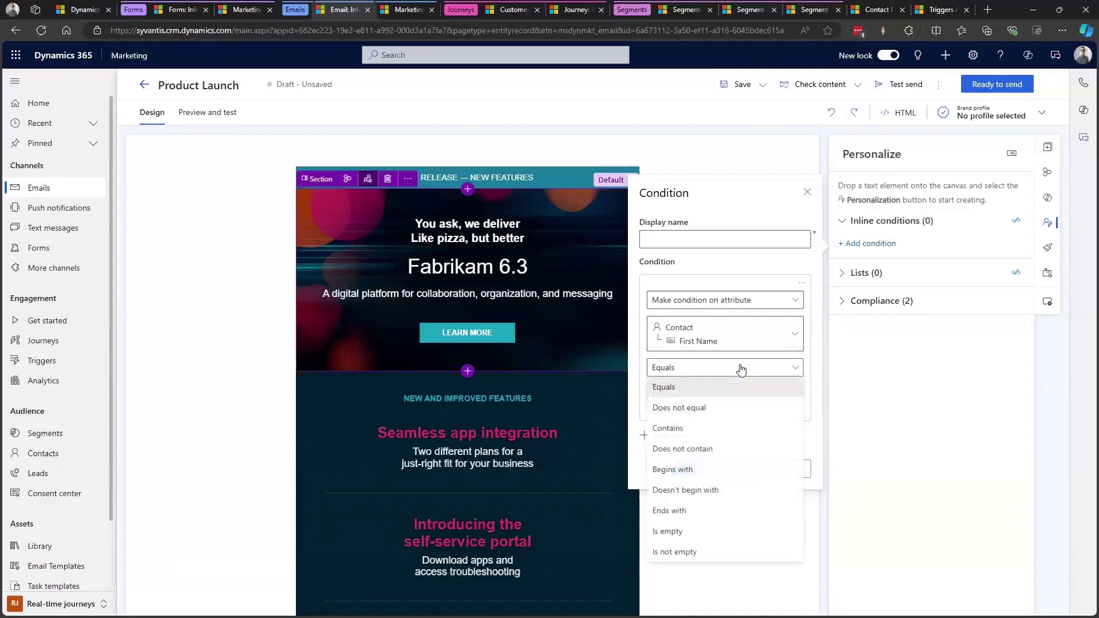
click(692, 552)
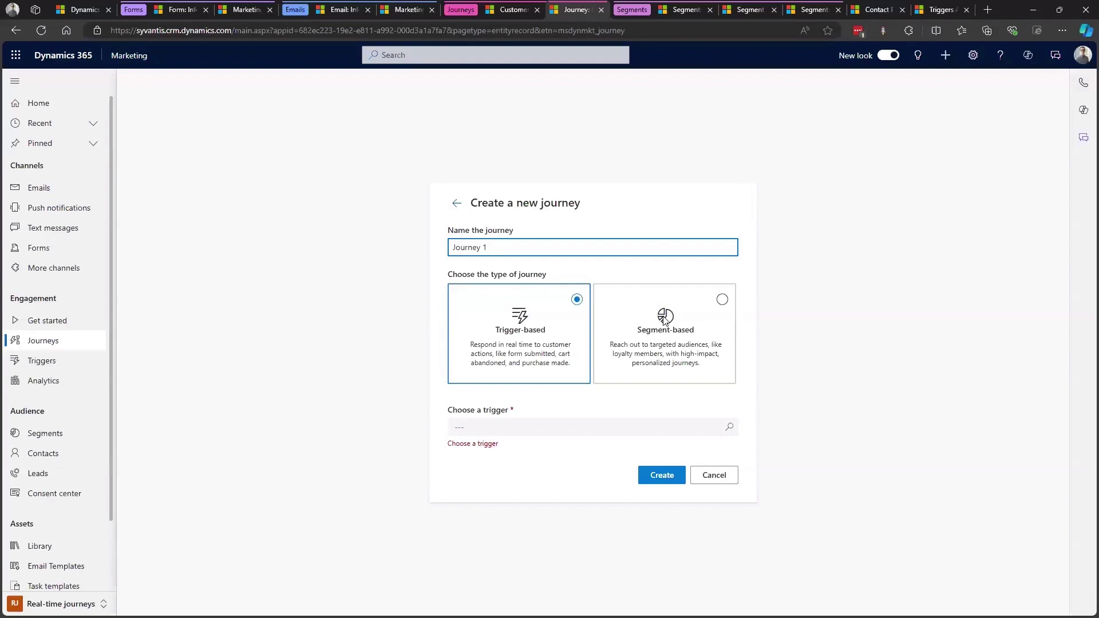
Step: Try Segment-based, return to Trigger-based, then view the All triggers list of 66 triggers
click(645, 325)
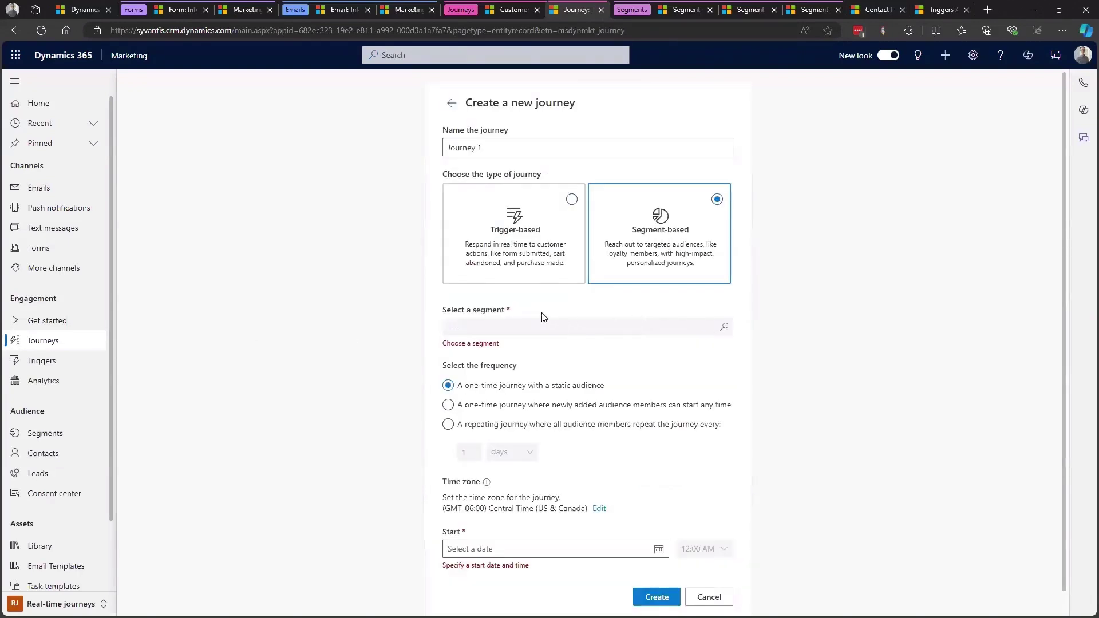
click(523, 240)
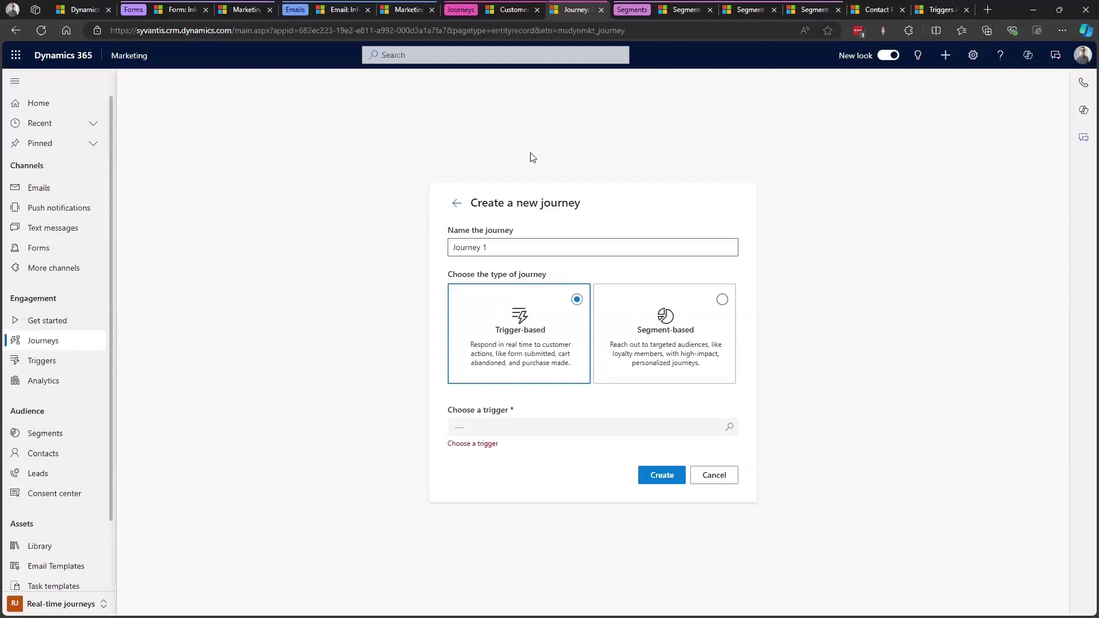
click(939, 9)
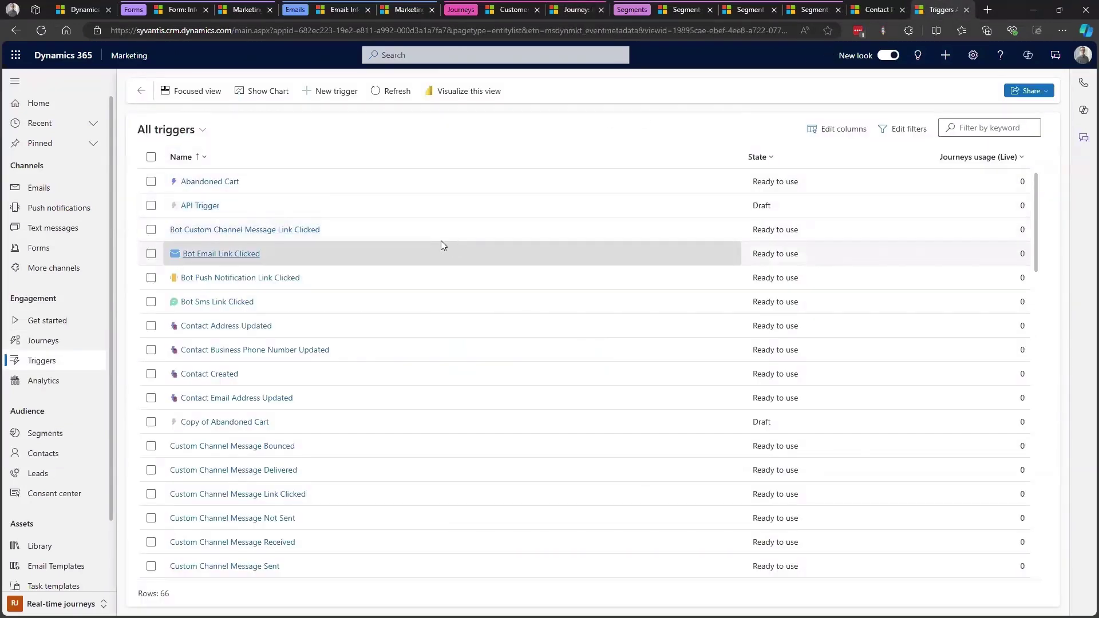
Step: Scroll down through the All triggers list
scroll(440, 243, down, 1)
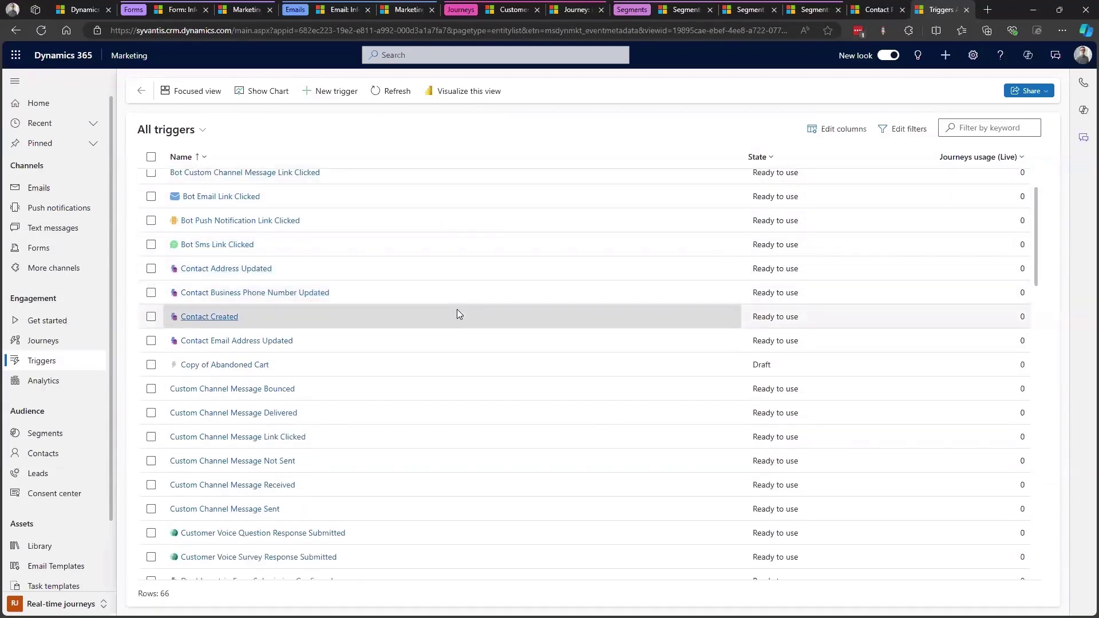
scroll(458, 314, down, 1)
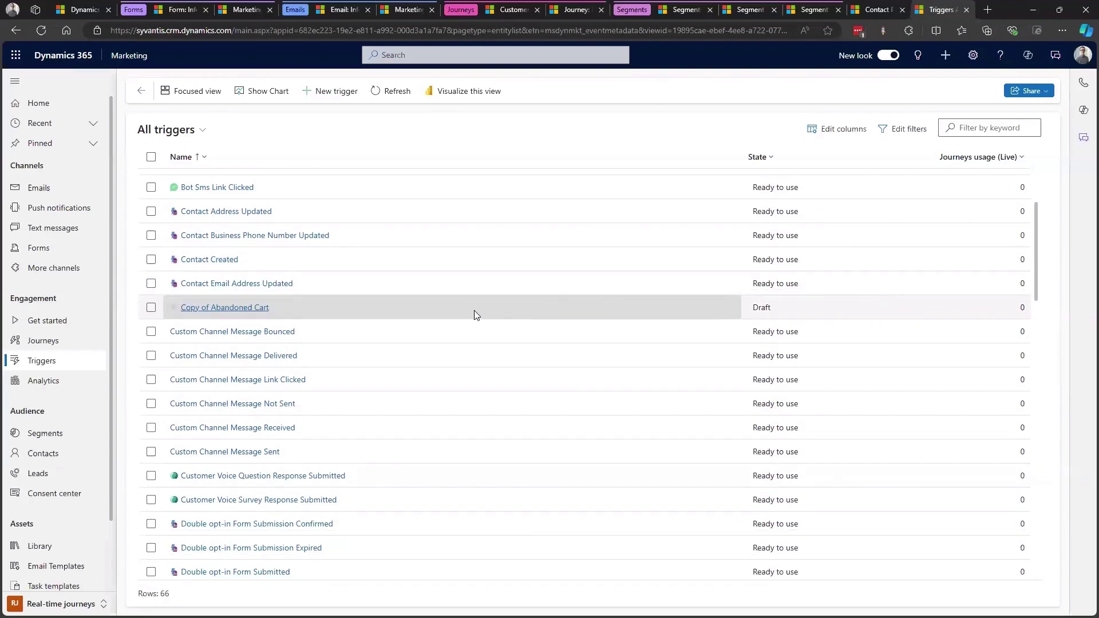
scroll(455, 396, down, 3)
scroll(448, 405, down, 1)
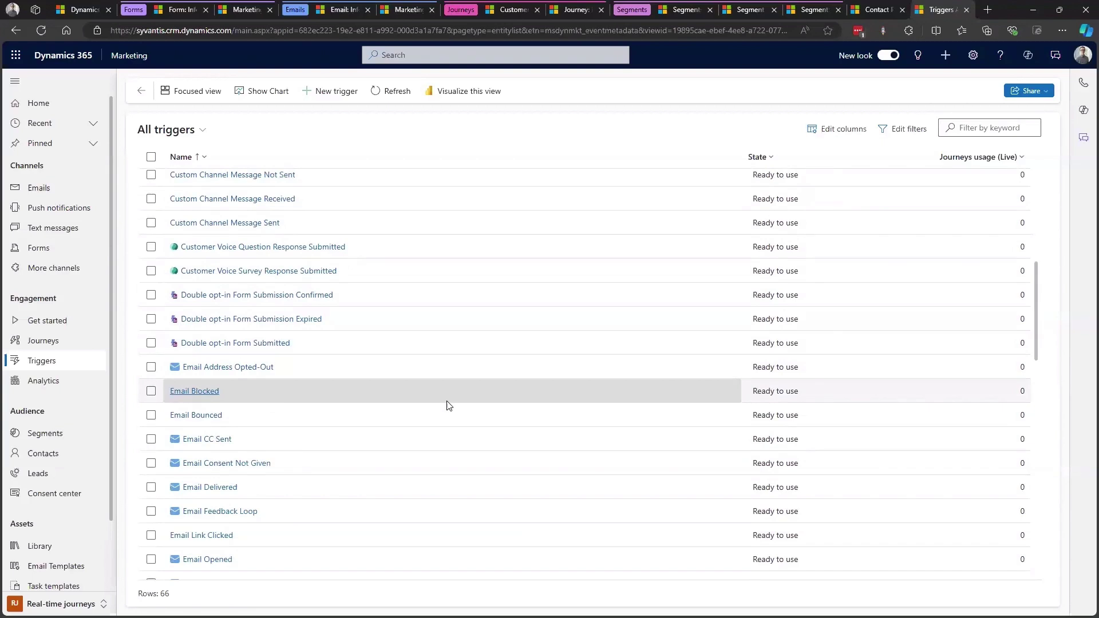
scroll(363, 437, down, 4)
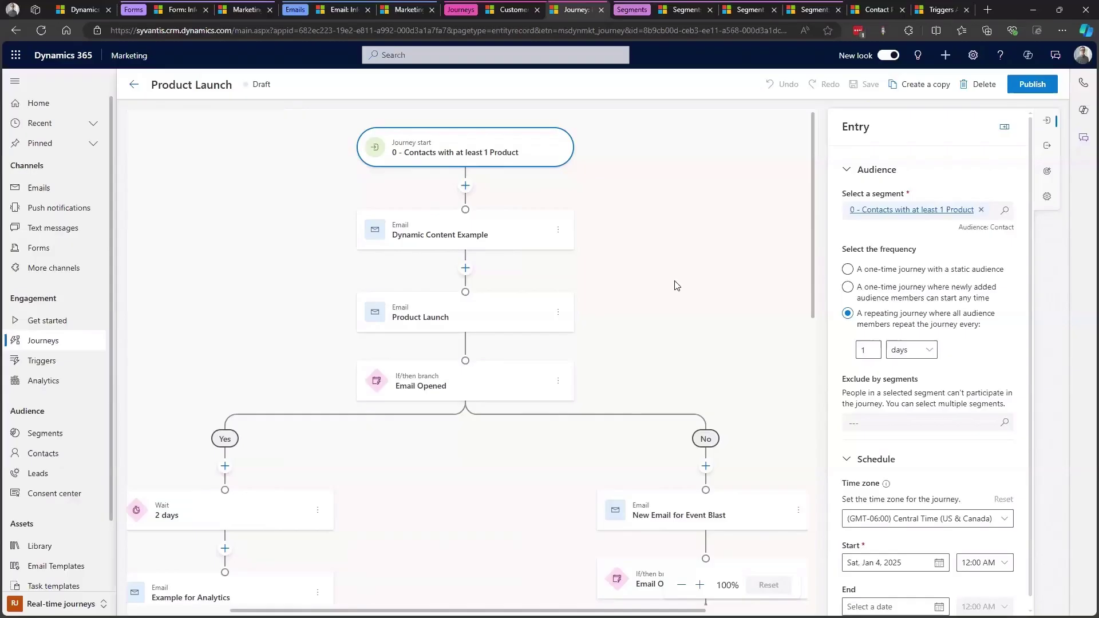
Step: Preview the Add an action picker between the two emails, cancel it, and view the journey's Exit settings
drag(644, 248, 618, 240)
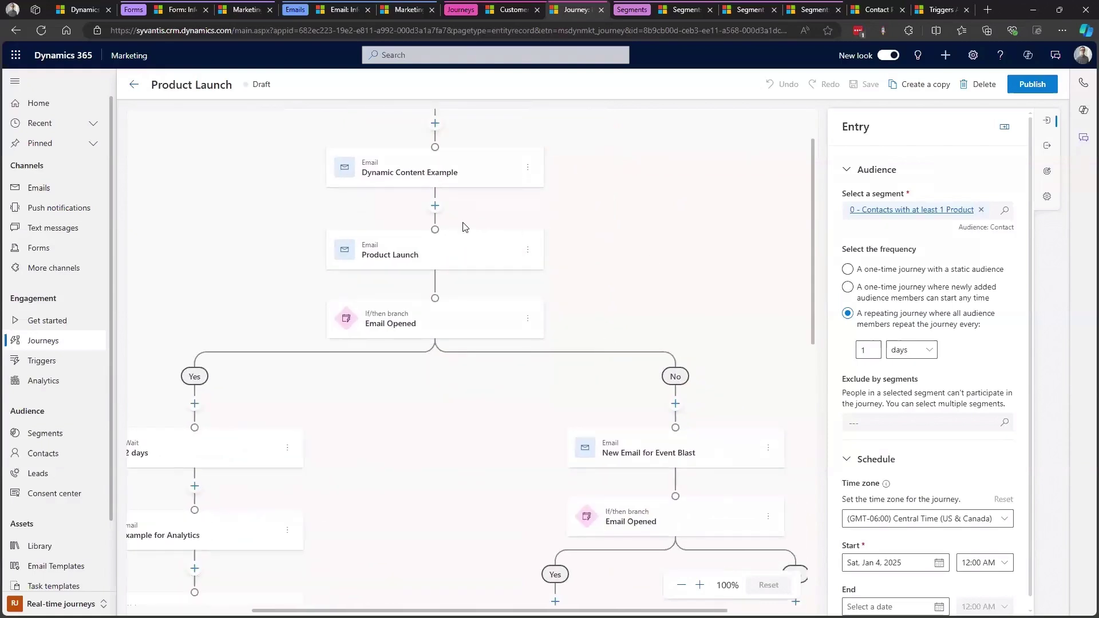
click(434, 206)
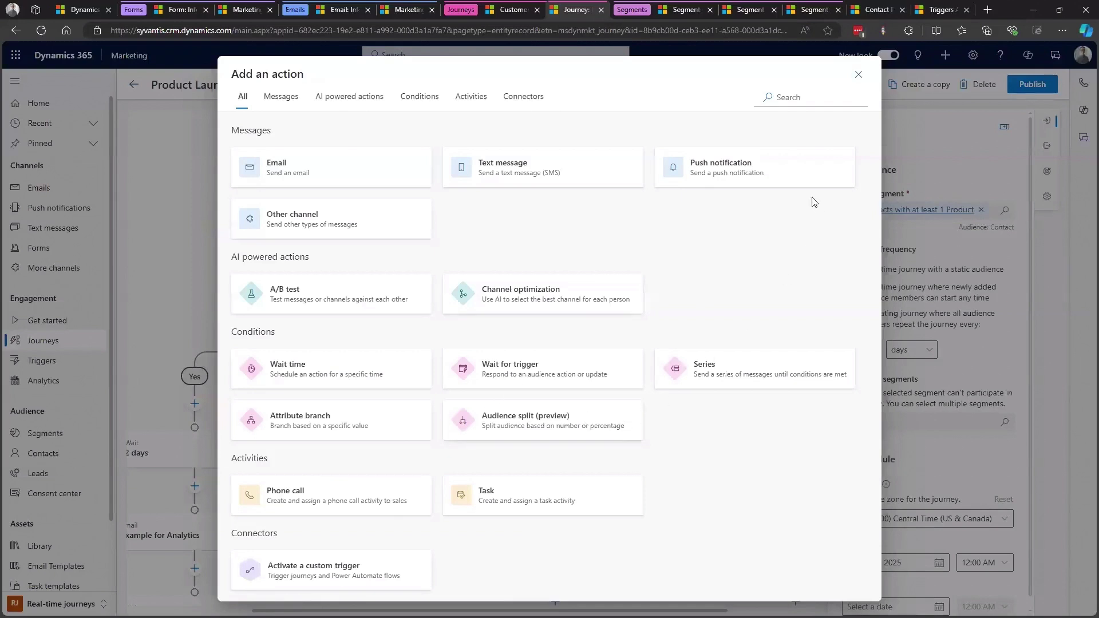
click(859, 77)
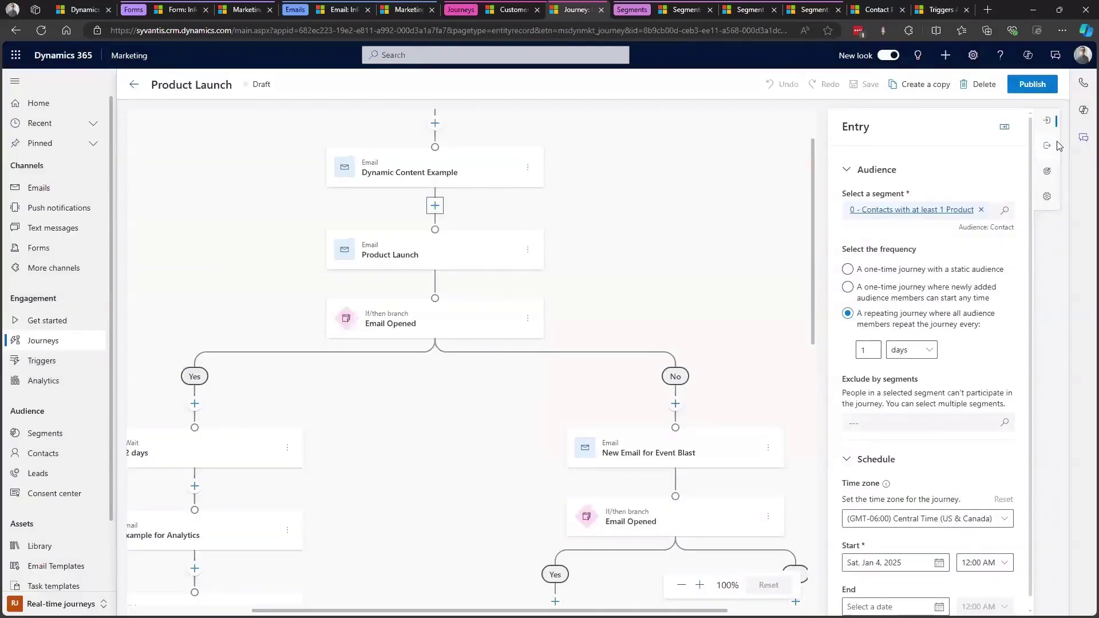
click(1048, 146)
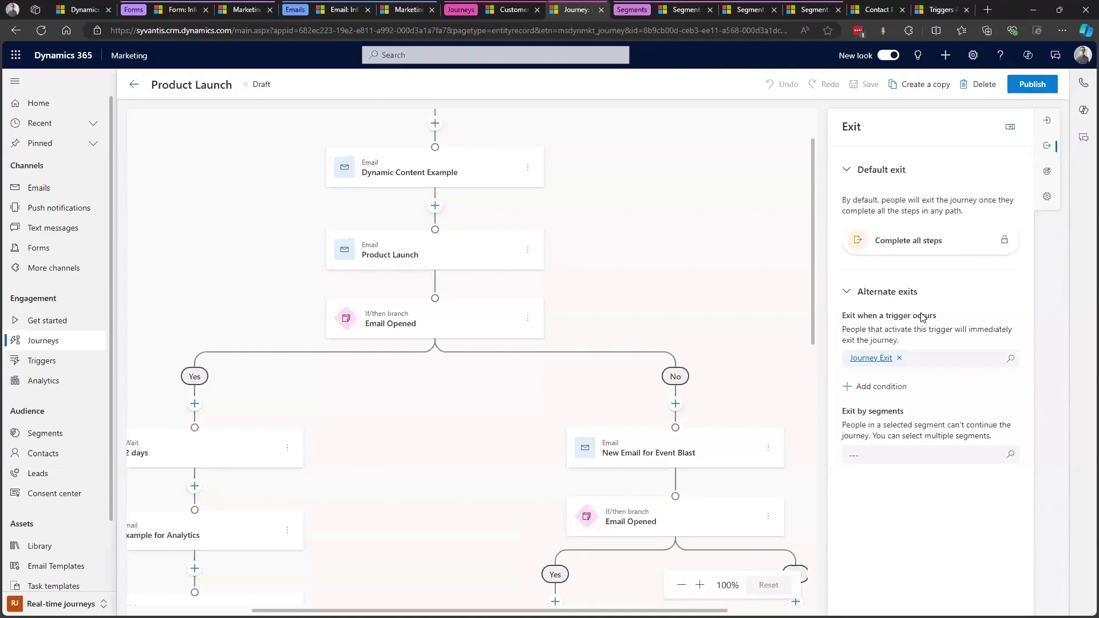
Step: Pan down to the Yes branch (Wait 2 days, Example for Analytics, Lead Follow Up), then go to Analytics
drag(522, 383, 469, 222)
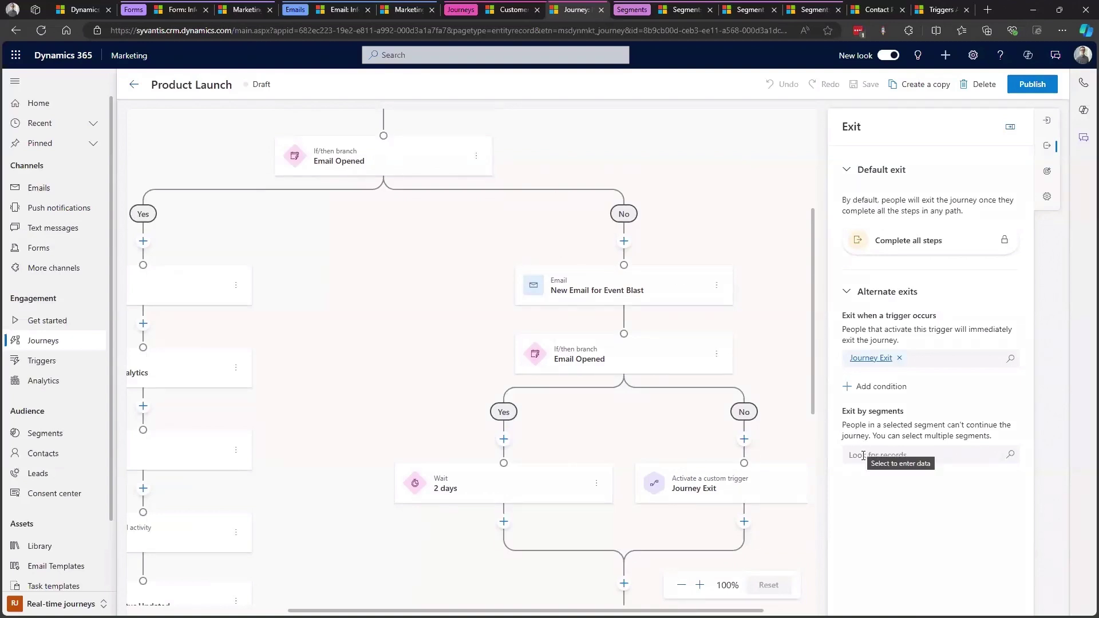
drag(314, 382, 532, 345)
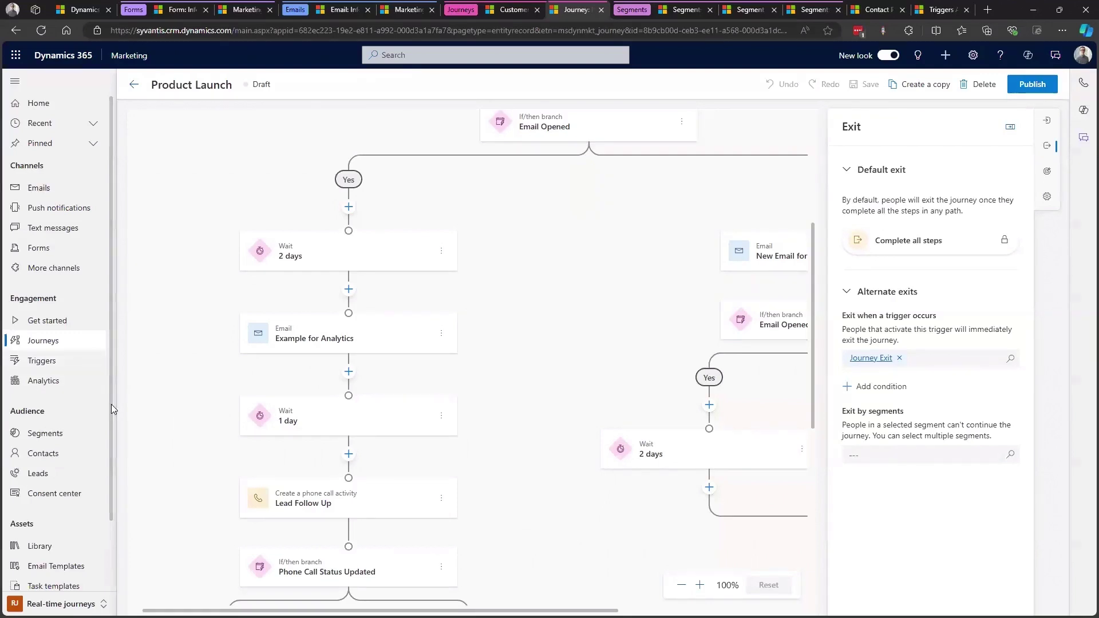
click(54, 383)
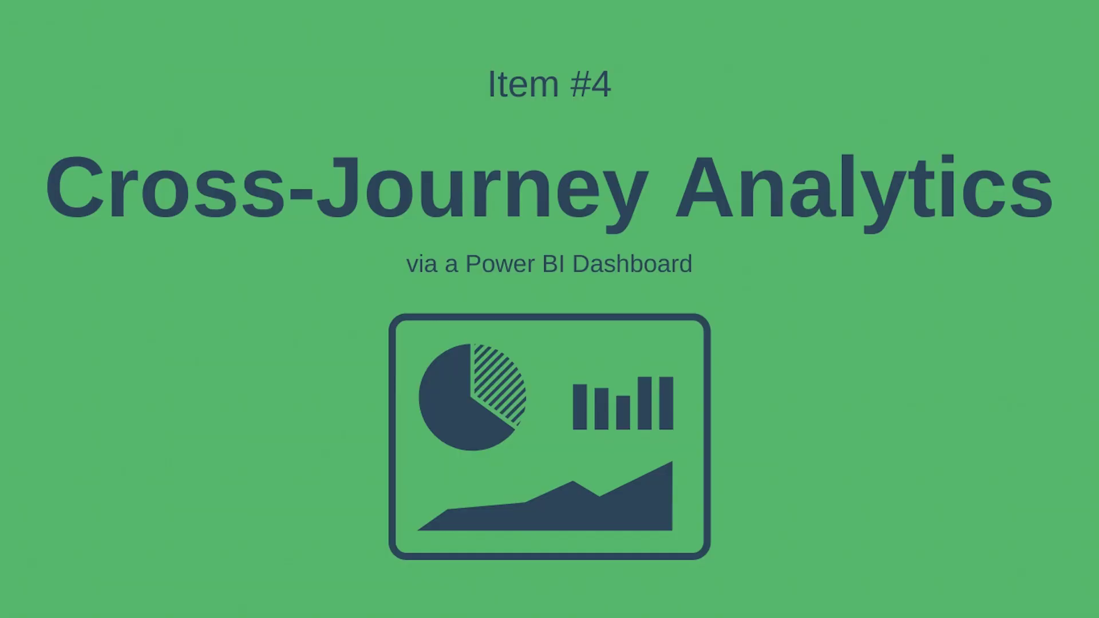